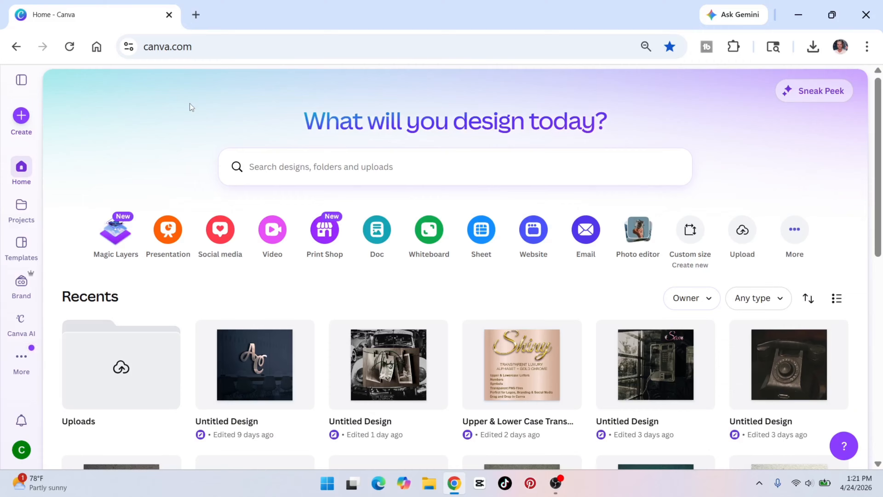
Step: Create a new blank custom-size design measuring 11 × 14 in
click(21, 116)
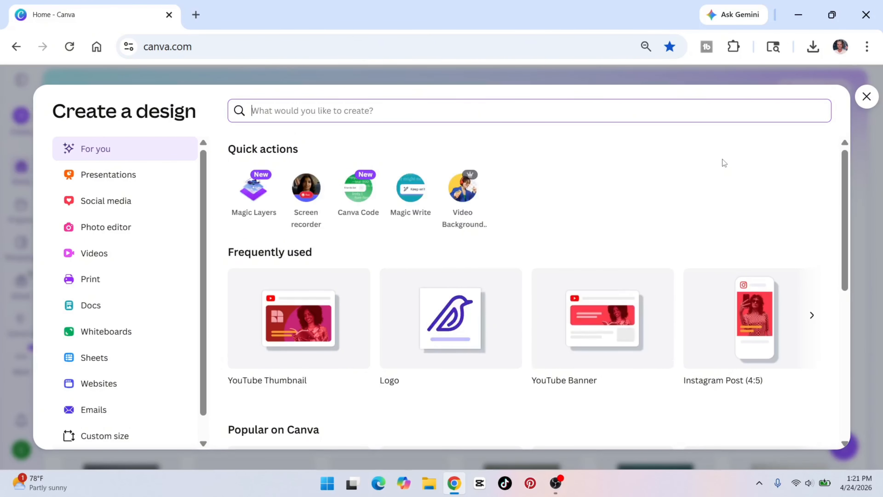
click(870, 93)
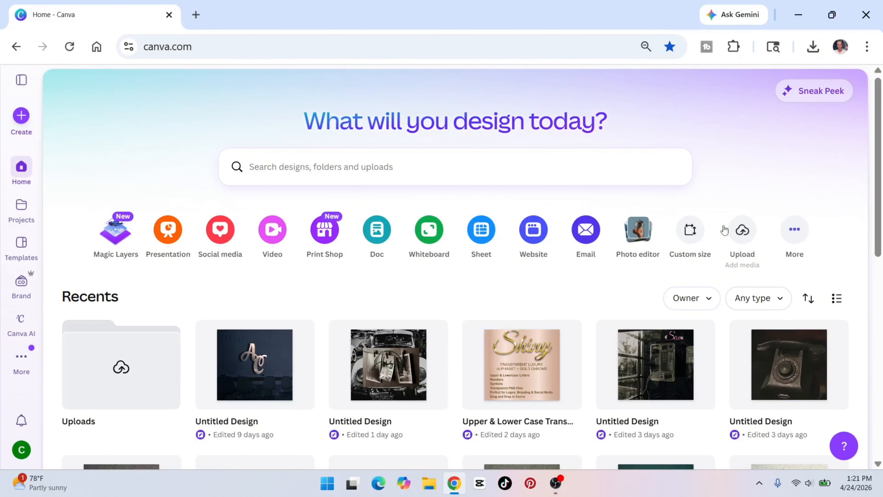
click(695, 230)
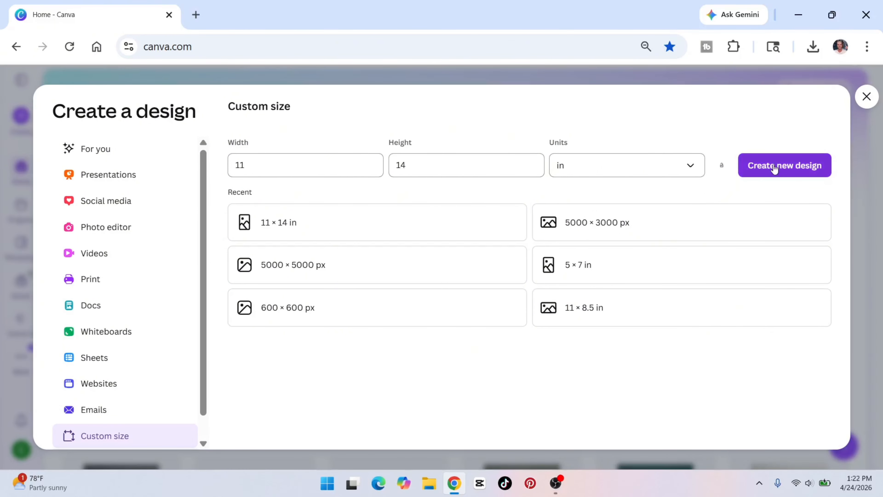
click(787, 166)
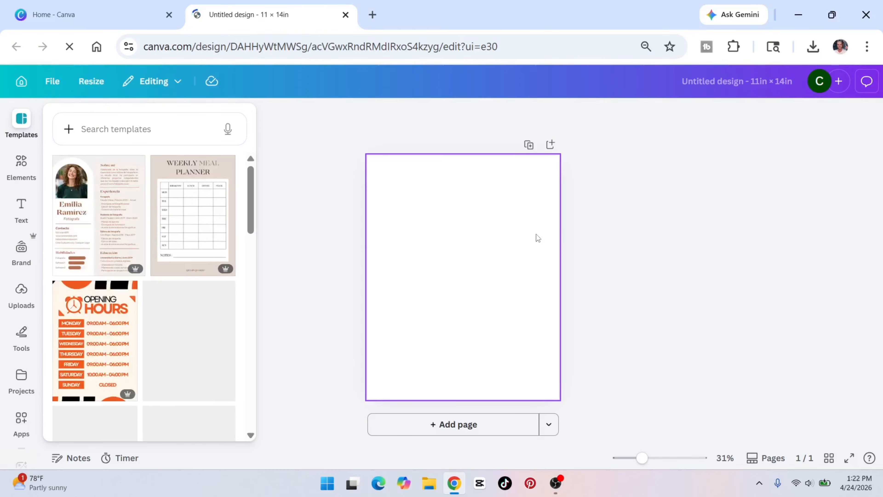
click(260, 273)
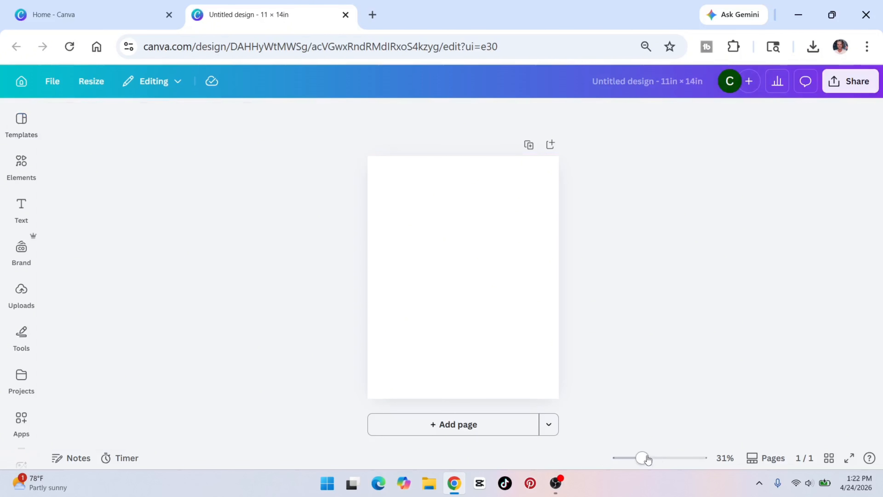
Step: Add a heading to the blank page containing the single capital letter "S"
drag(642, 458, 648, 458)
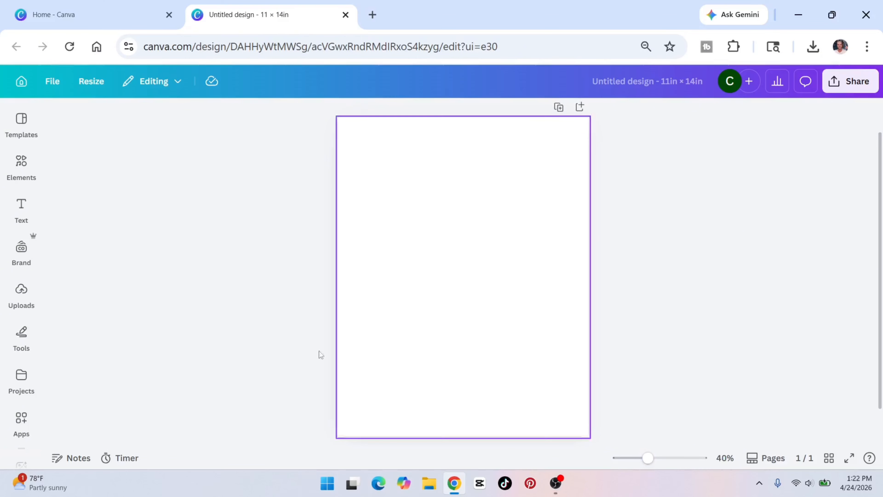
click(31, 203)
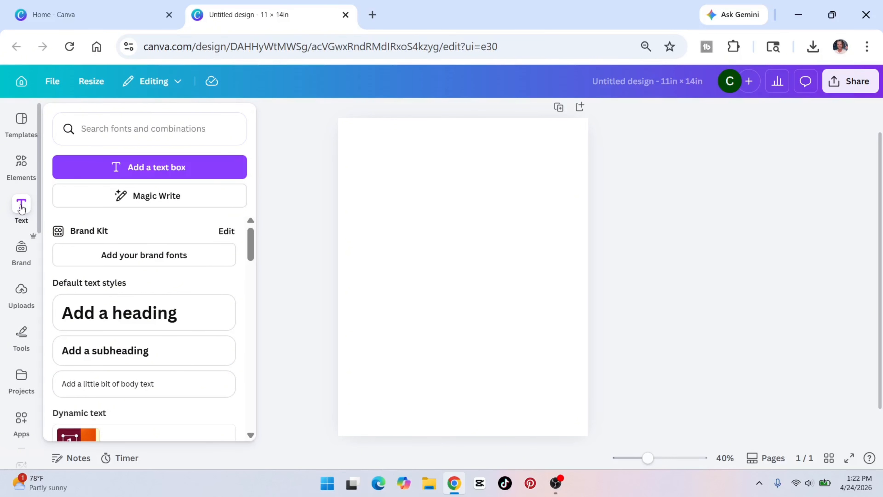
click(92, 320)
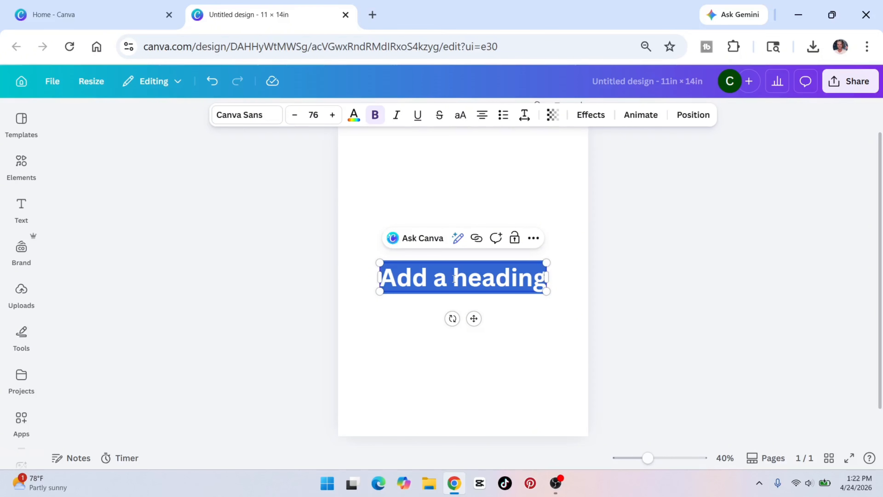
text(S)
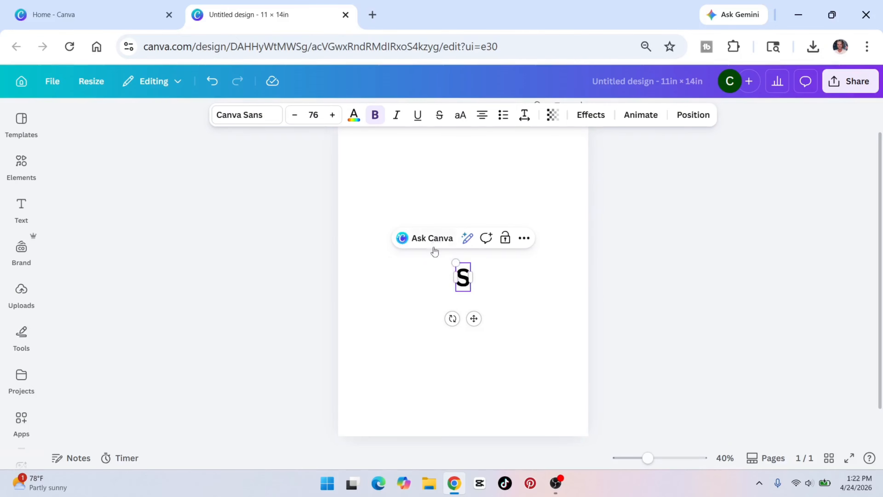
Step: Enlarge the letter S to about font size 1022 and centre it on the page
drag(453, 258, 254, 24)
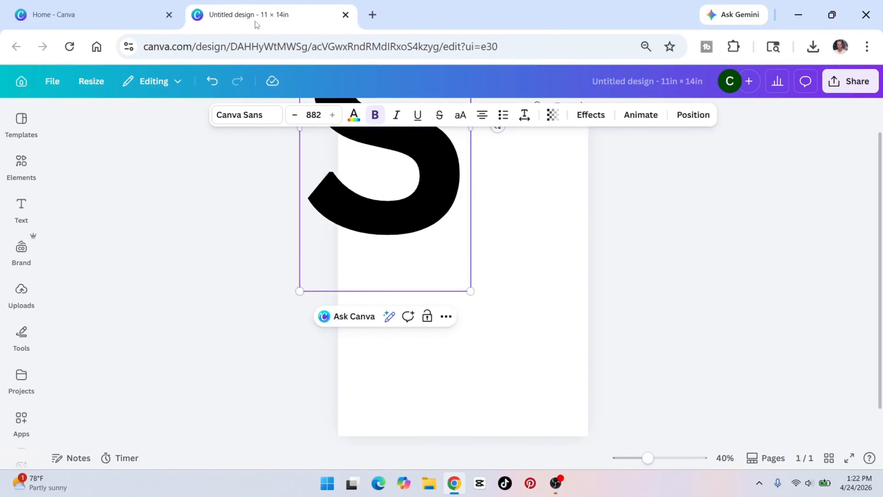
click(429, 361)
click(404, 213)
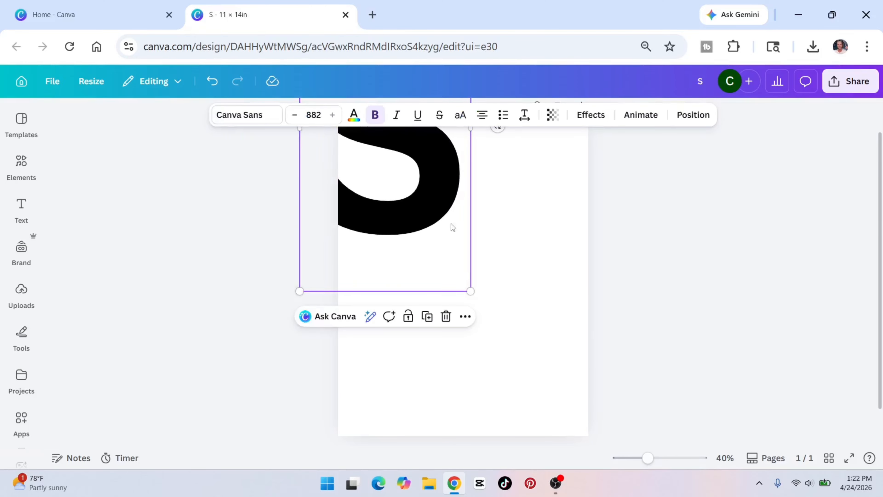
drag(470, 290, 497, 343)
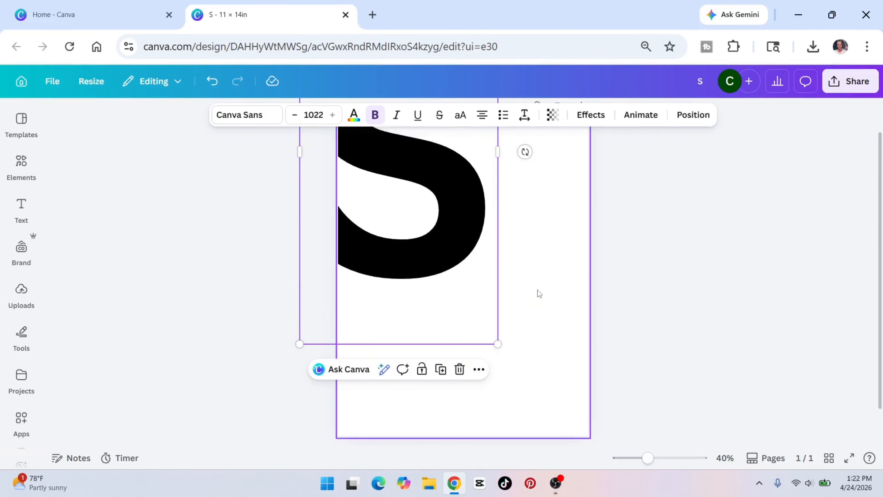
drag(437, 197, 492, 290)
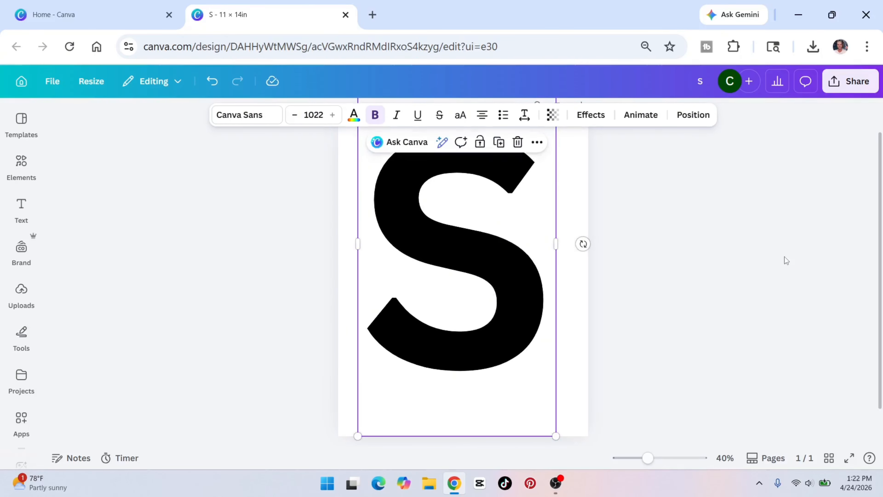
click(794, 249)
drag(483, 242, 481, 275)
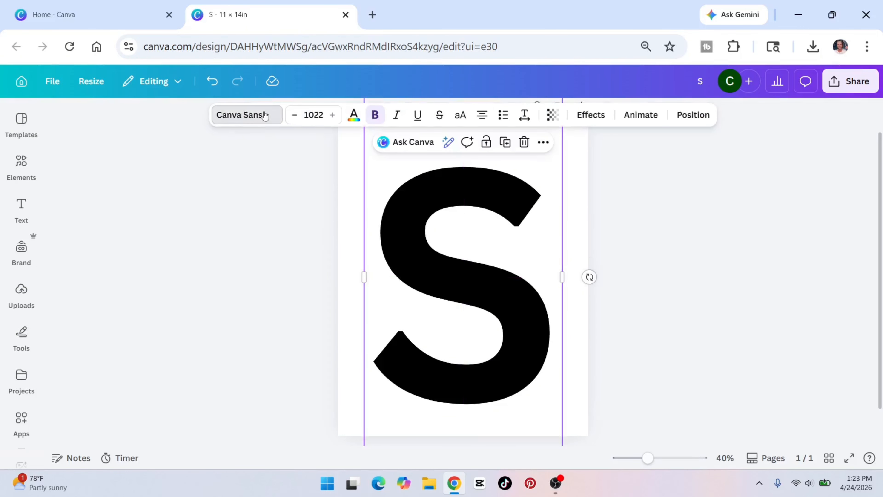
Step: Change the S to the Lora font and colour it light green, #B9FFB5
click(245, 114)
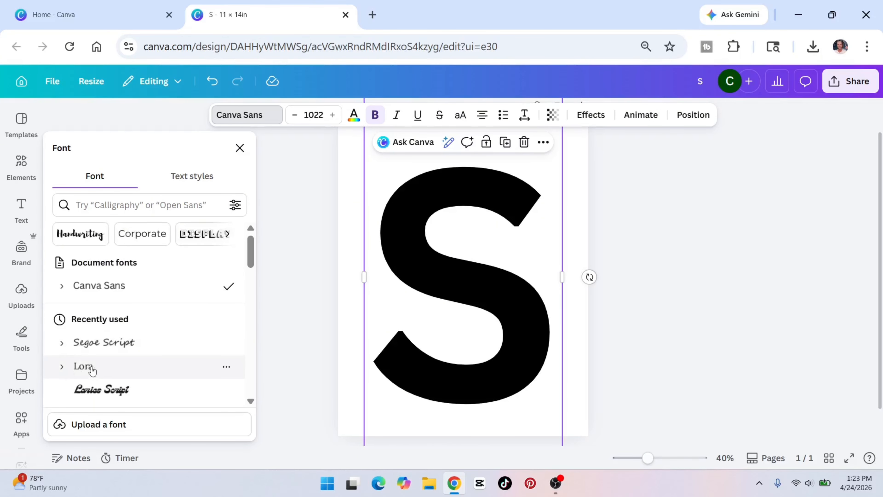
click(91, 369)
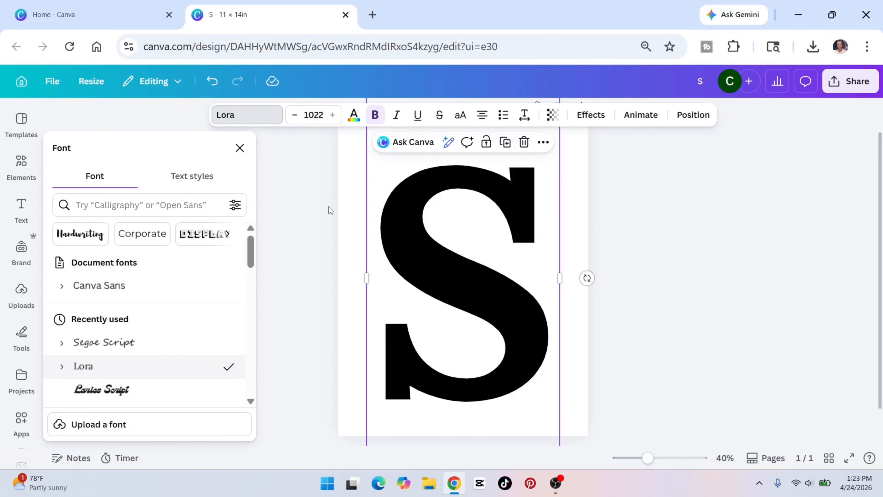
click(354, 117)
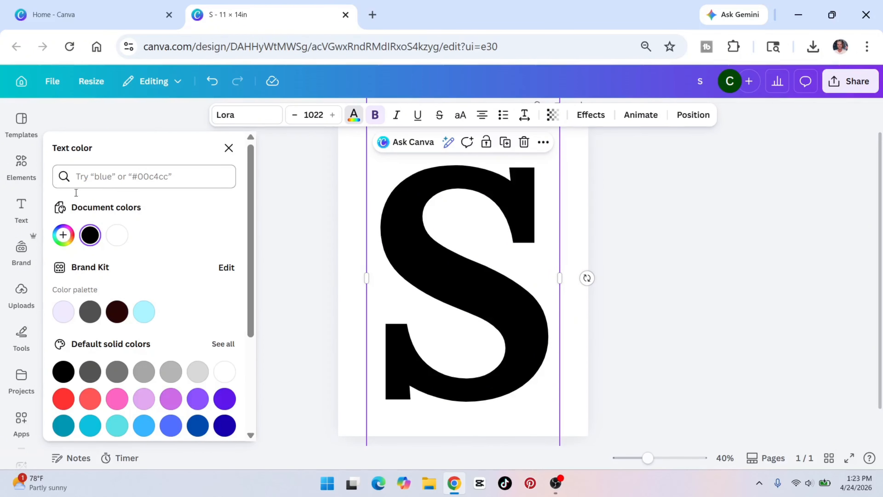
click(63, 235)
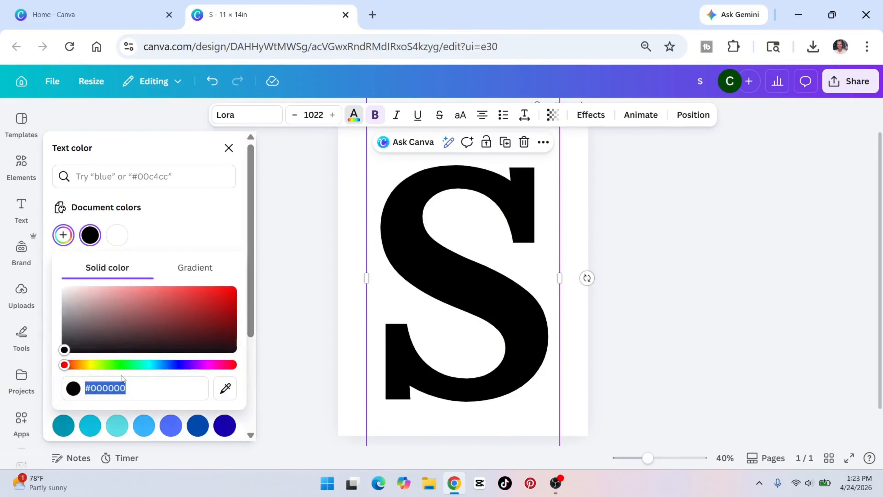
click(120, 367)
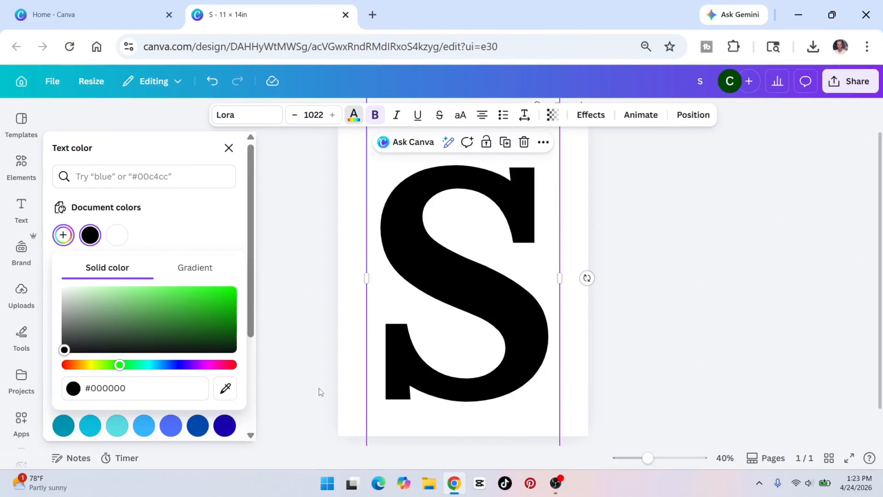
drag(139, 315, 113, 284)
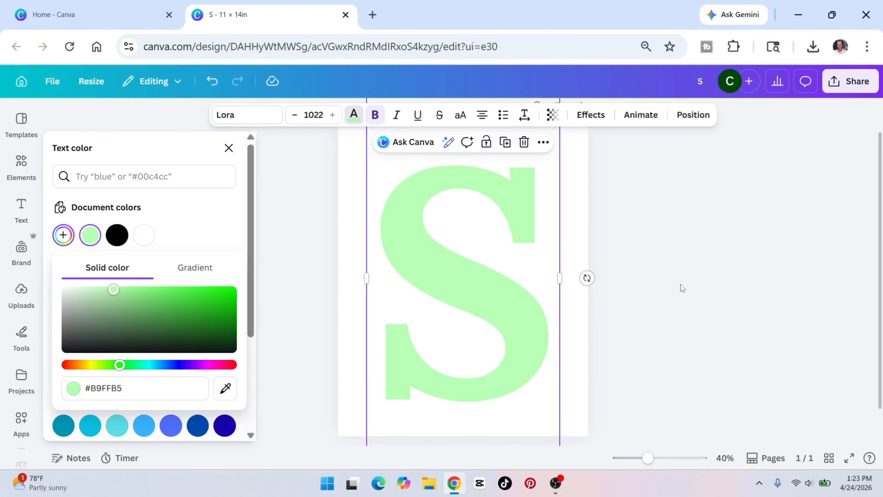
key(Escape)
click(106, 290)
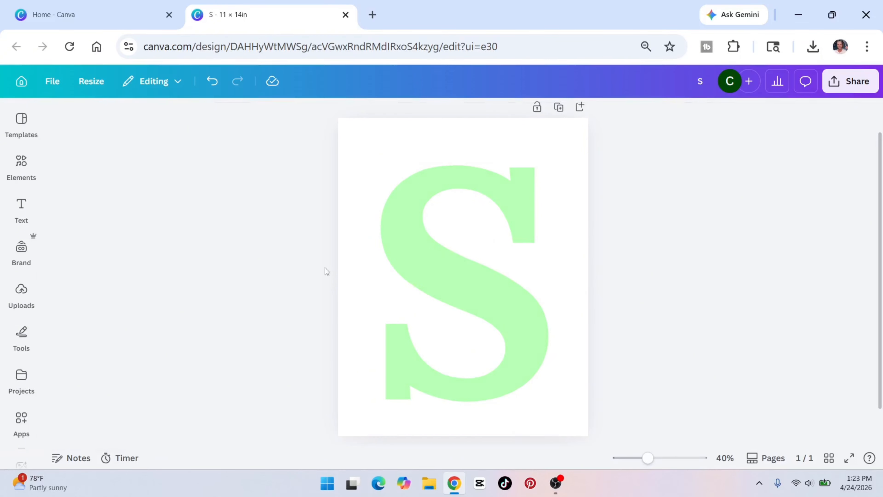
Step: Add a second heading over the S containing the first name for the print
click(459, 306)
click(240, 263)
click(21, 208)
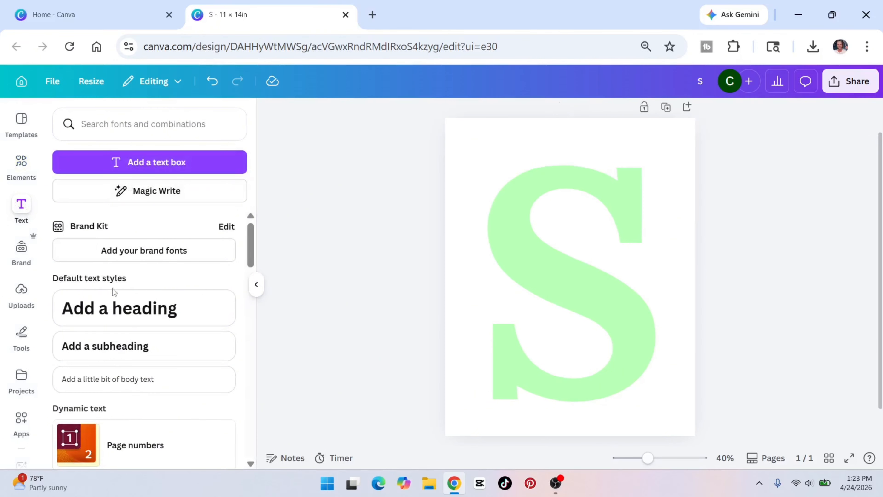
click(111, 308)
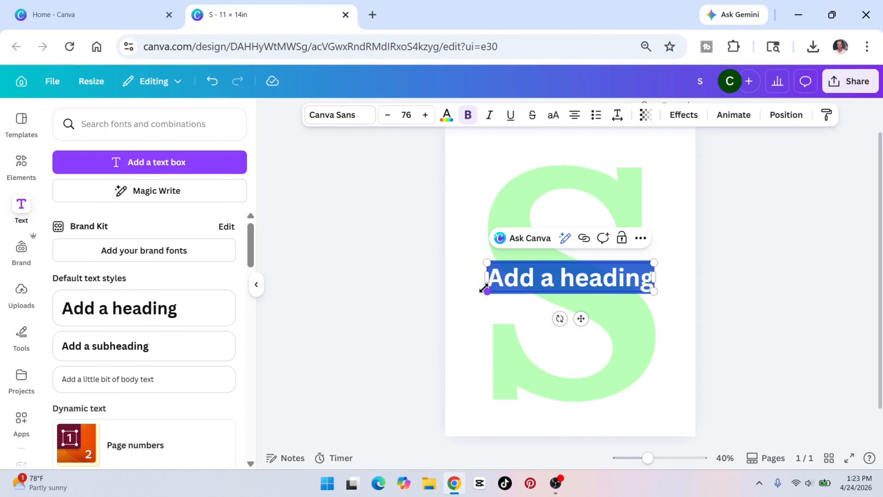
text(Sophia)
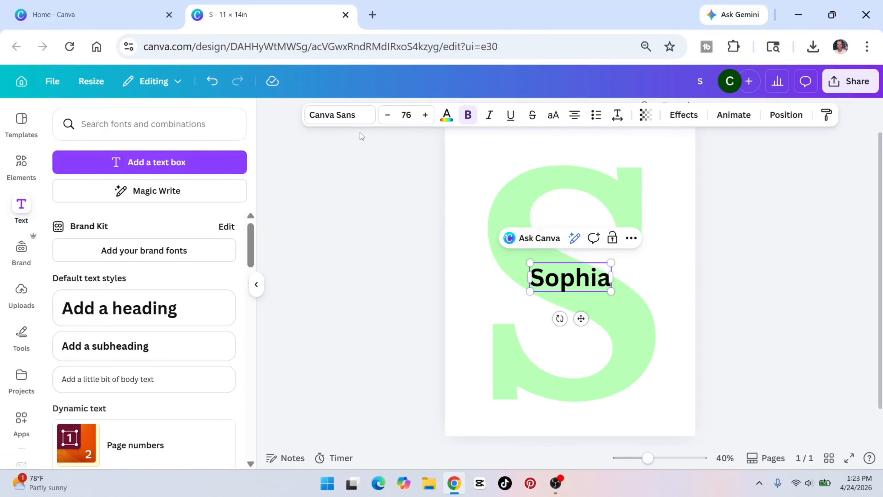
Step: Style the name heading in bold Segoe Script at about size 157, centred across the S
click(355, 121)
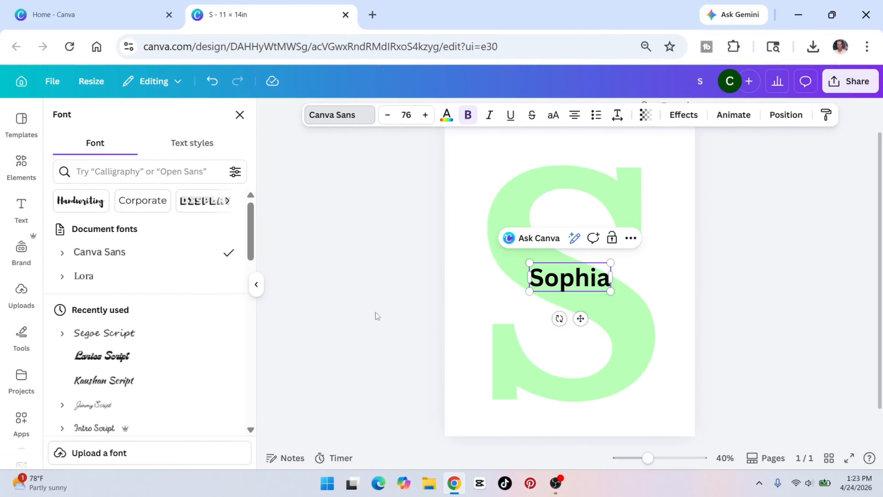
click(100, 335)
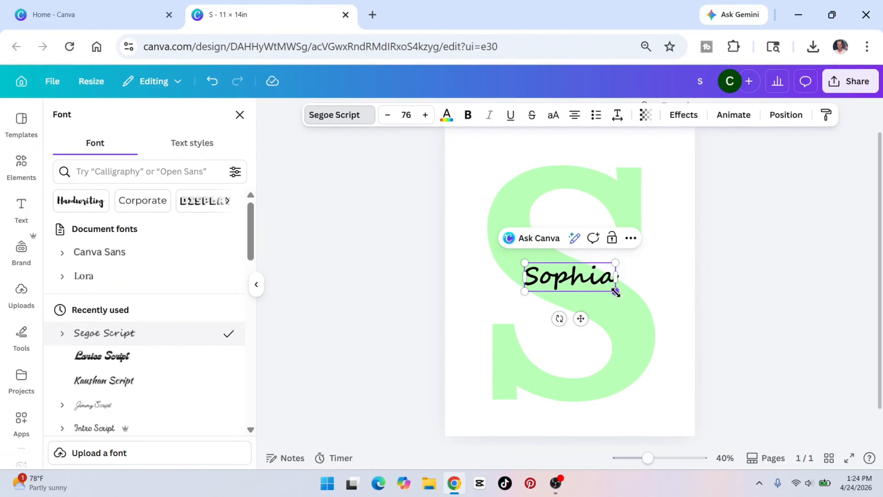
drag(615, 292, 687, 401)
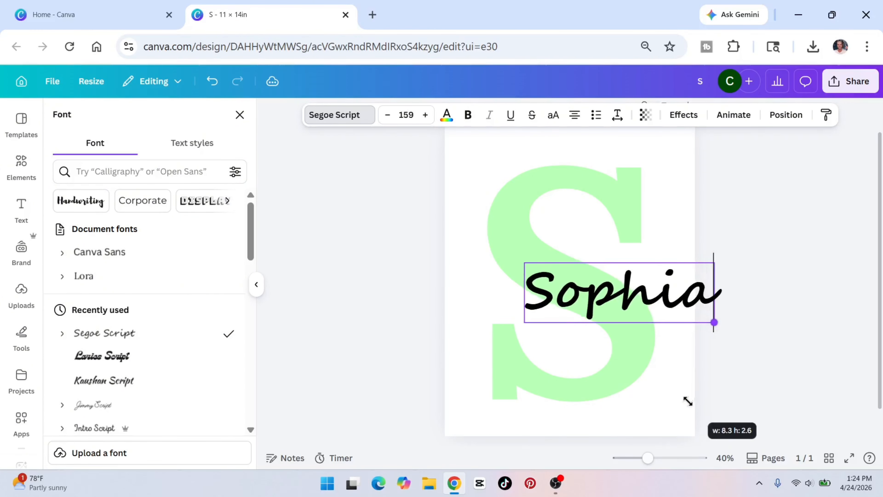
drag(588, 279, 565, 290)
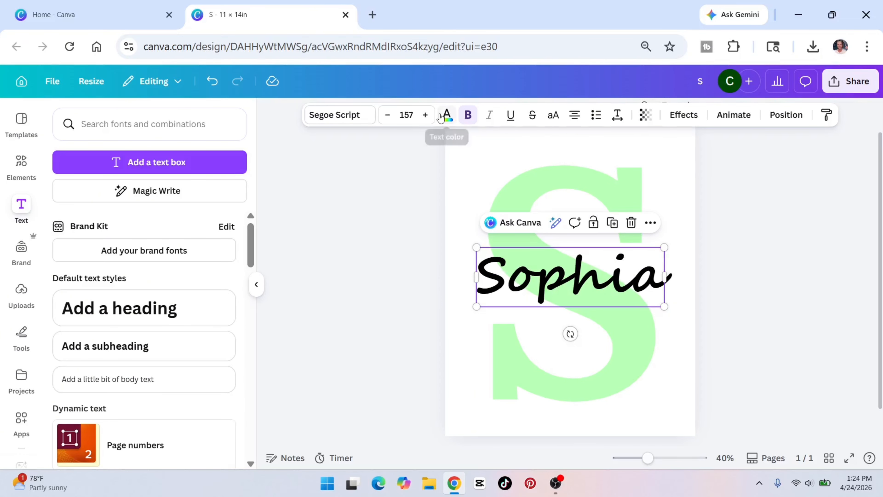
Step: Colour the name heading a custom medium green, darker than the S behind it
click(446, 116)
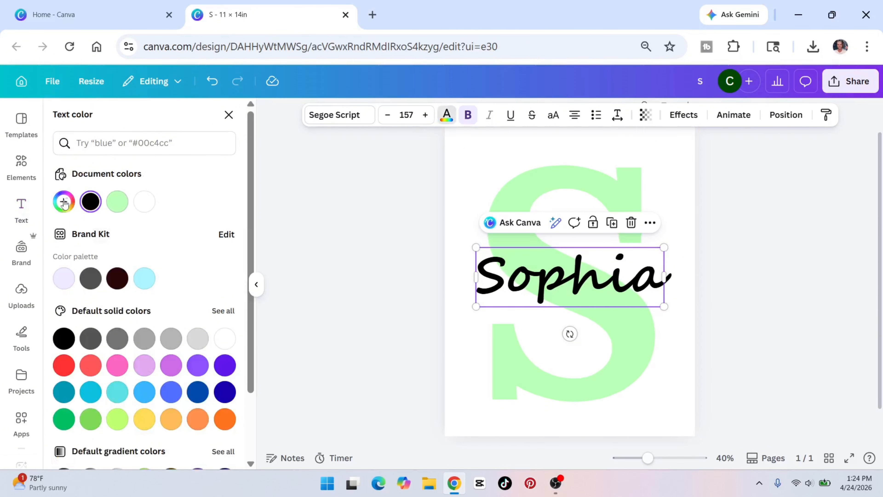
click(64, 202)
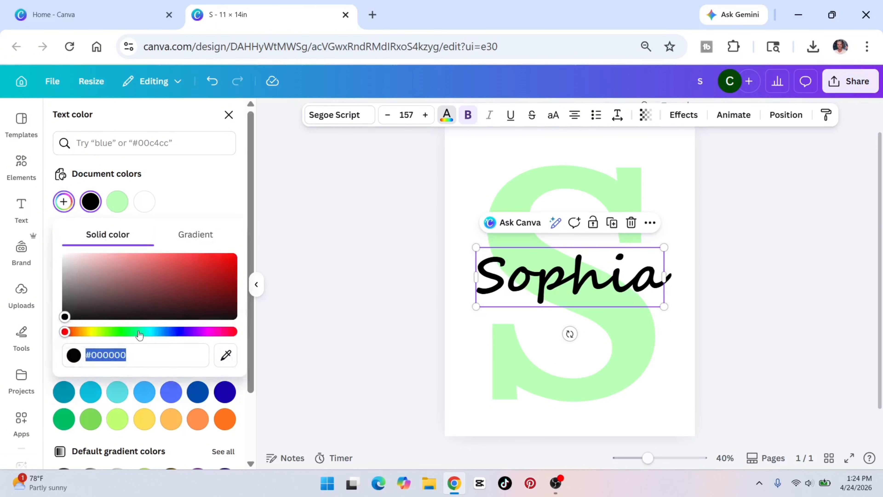
click(118, 331)
mouse_move(164, 266)
mouse_down()
mouse_move(164, 278)
mouse_move(145, 275)
mouse_move(139, 285)
mouse_move(152, 272)
mouse_up()
click(110, 333)
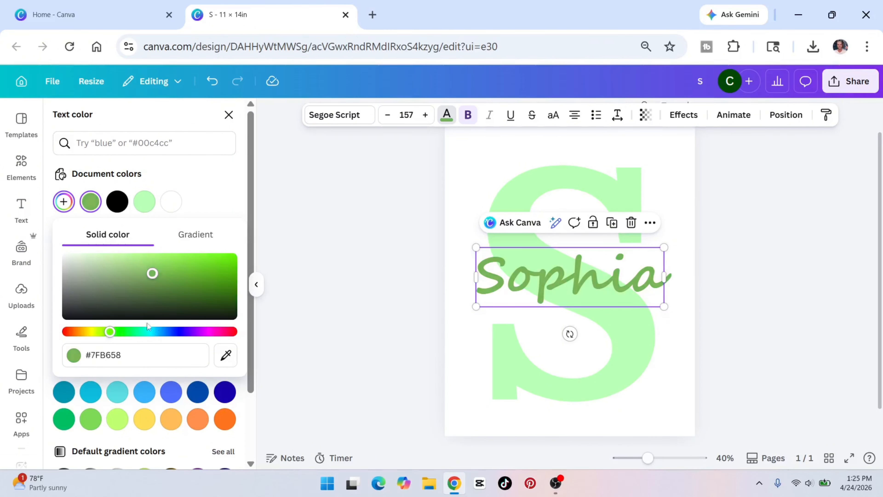
drag(110, 332, 120, 336)
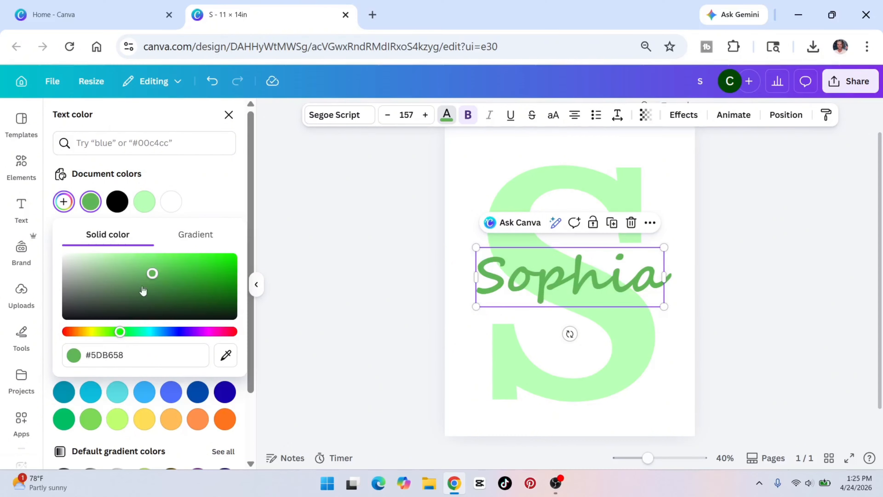
drag(152, 273, 154, 274)
click(256, 284)
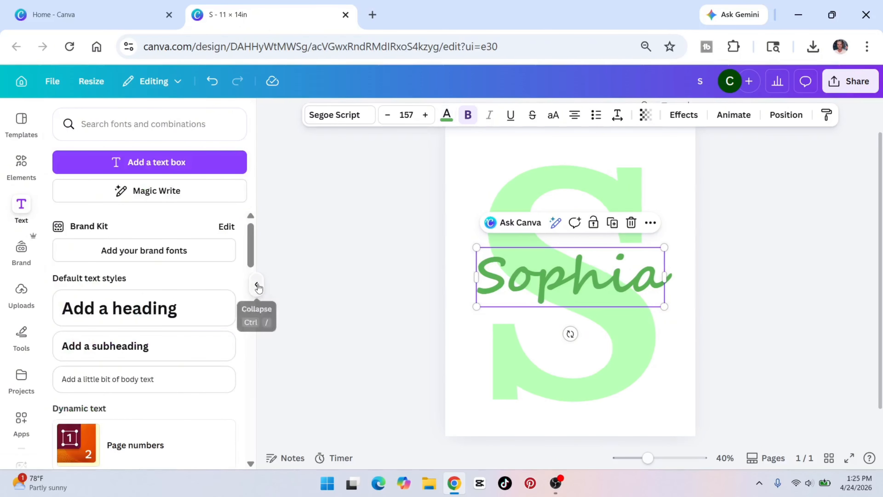
click(256, 284)
click(725, 276)
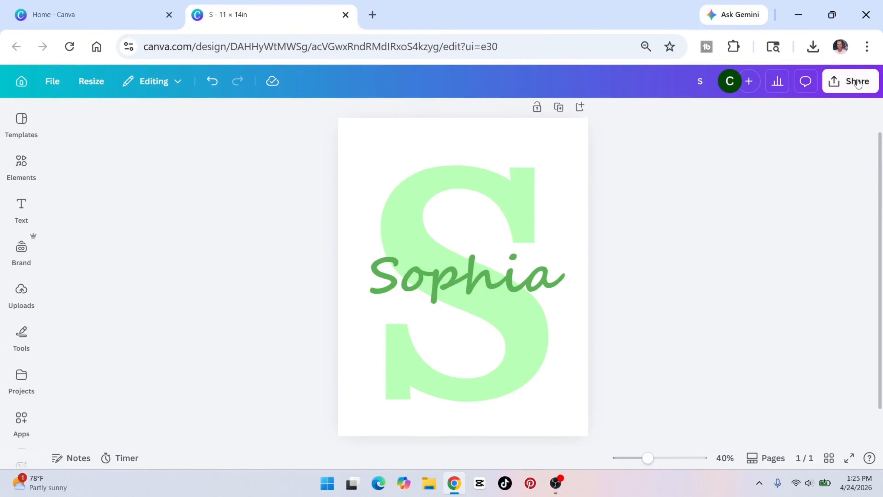
Step: Download the finished monogram print as a PNG at size 1
click(851, 81)
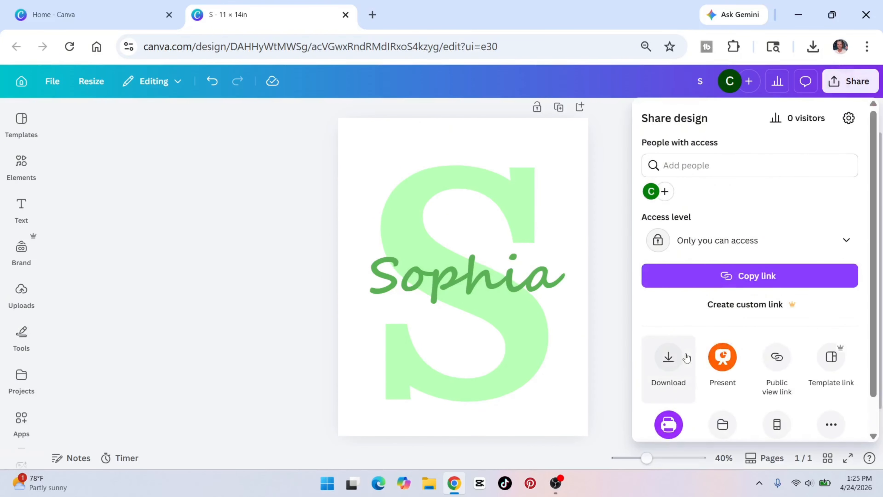
click(668, 358)
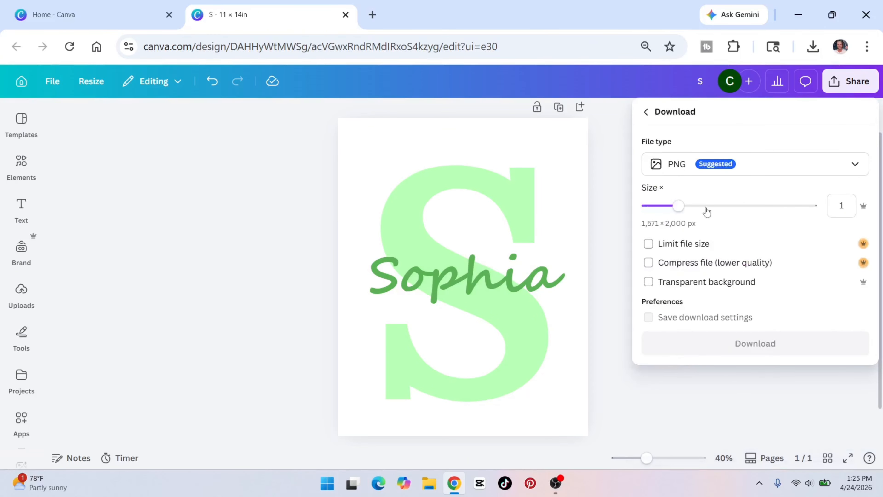
click(870, 343)
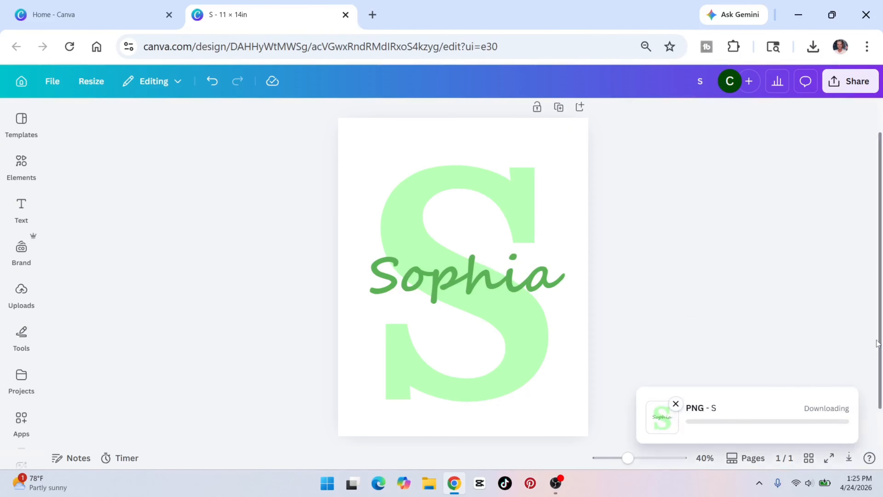
click(813, 47)
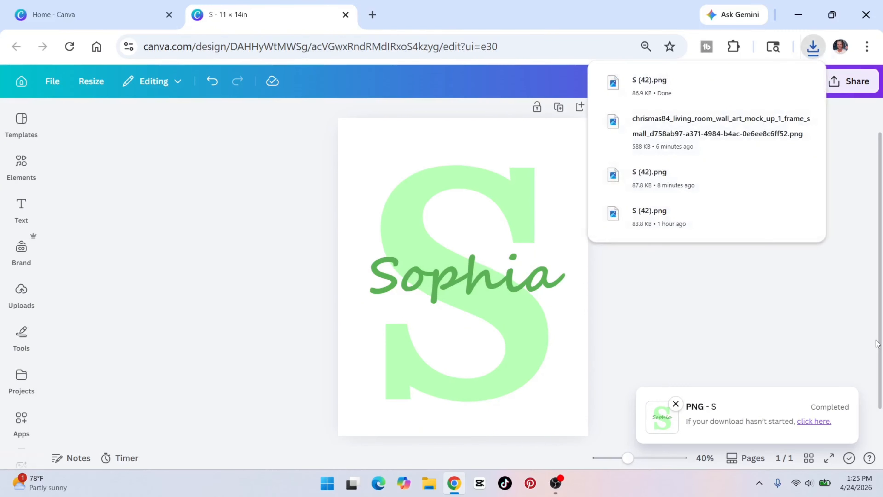
click(84, 251)
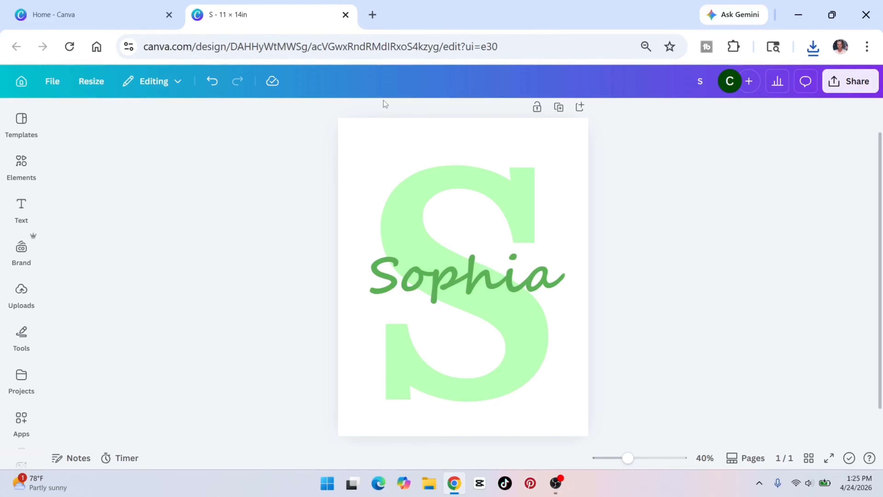
Step: Search Google for photopea in a new browser tab and open the Photopea online photo editor
click(372, 16)
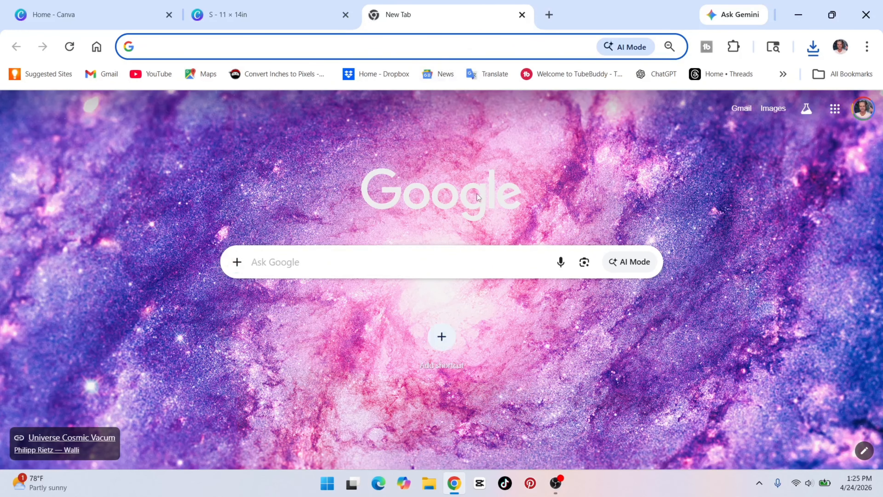
click(293, 262)
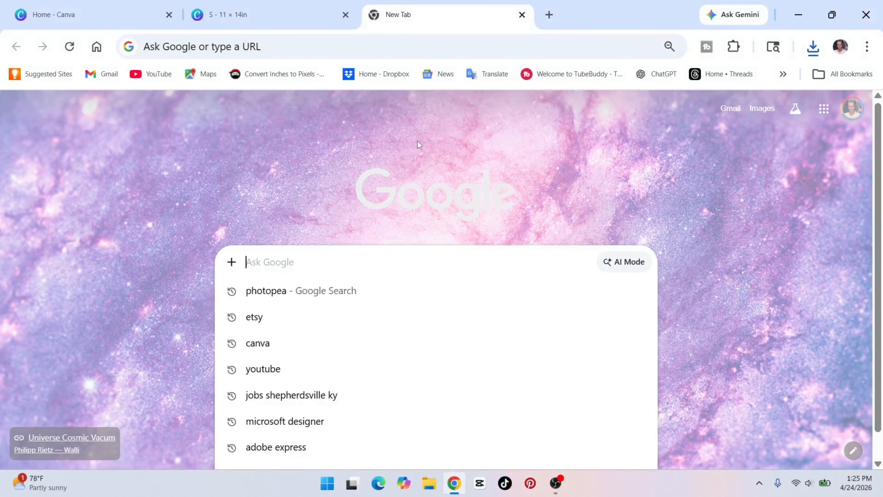
text(photopea)
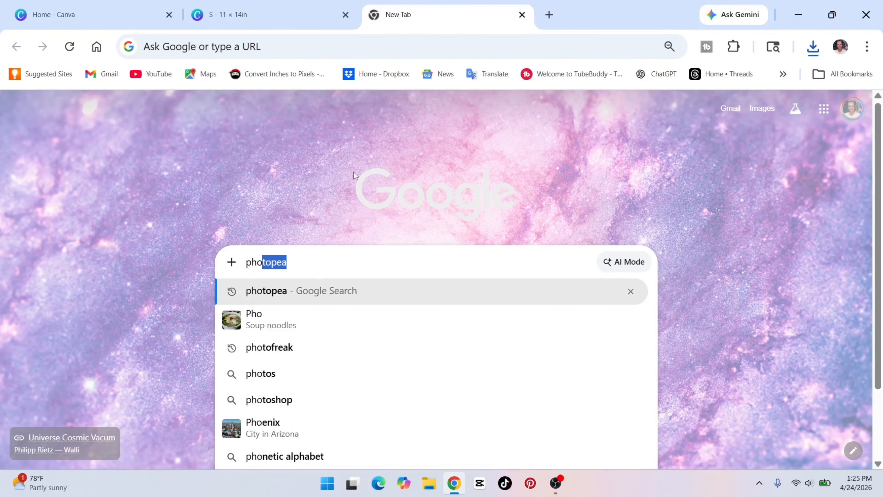
click(281, 293)
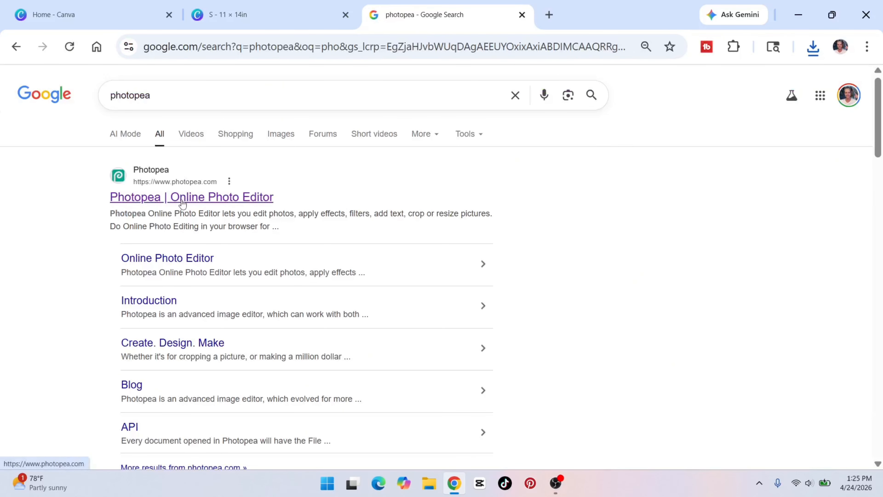
click(182, 204)
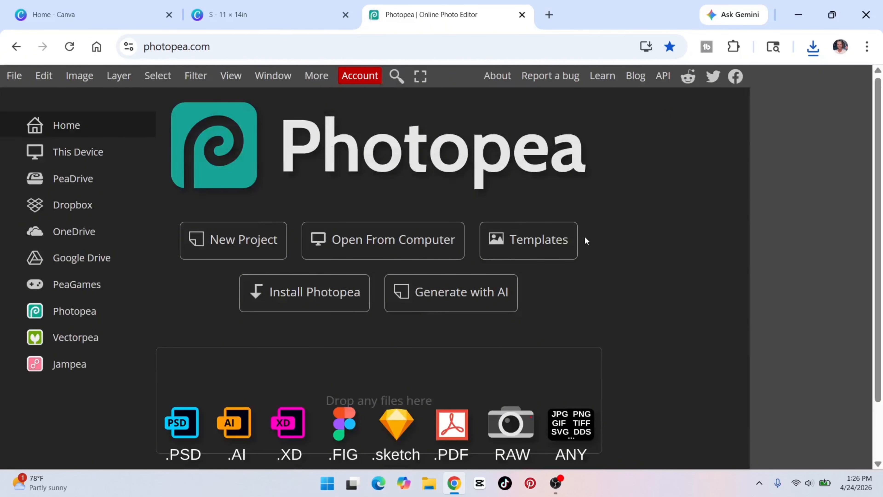
Step: Search the Photopea template library for "frame"
click(539, 246)
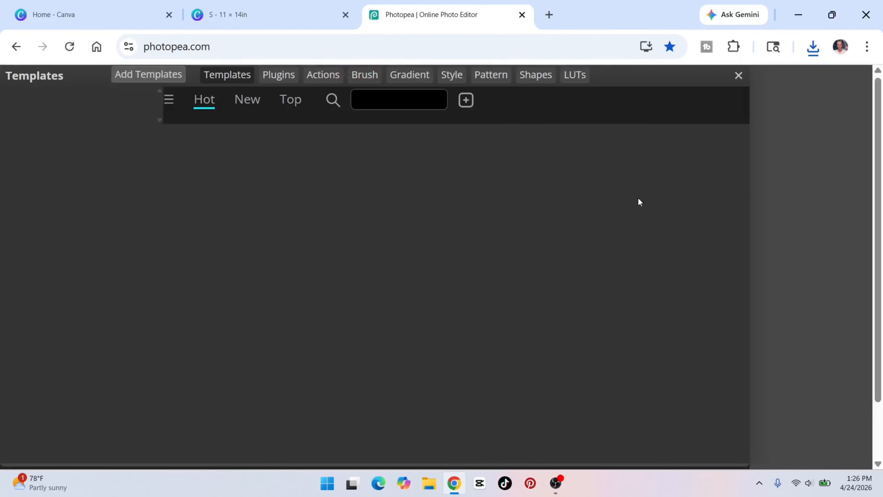
click(364, 112)
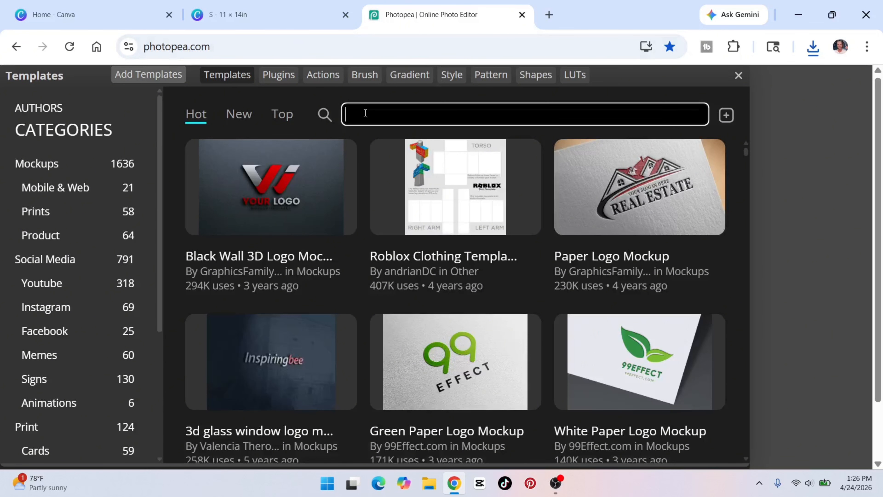
text(frame)
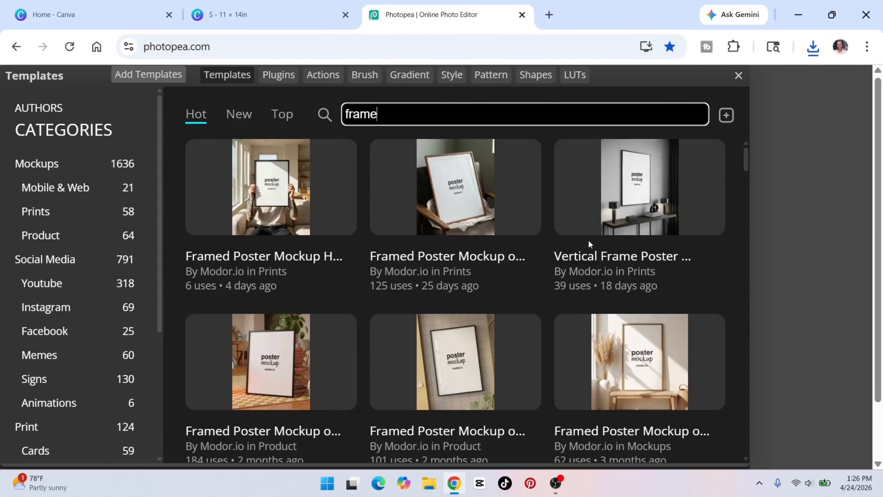
Step: Open the Printisful living-room wall art mockup with one small frame above a green armchair
scroll(588, 239, down, 4)
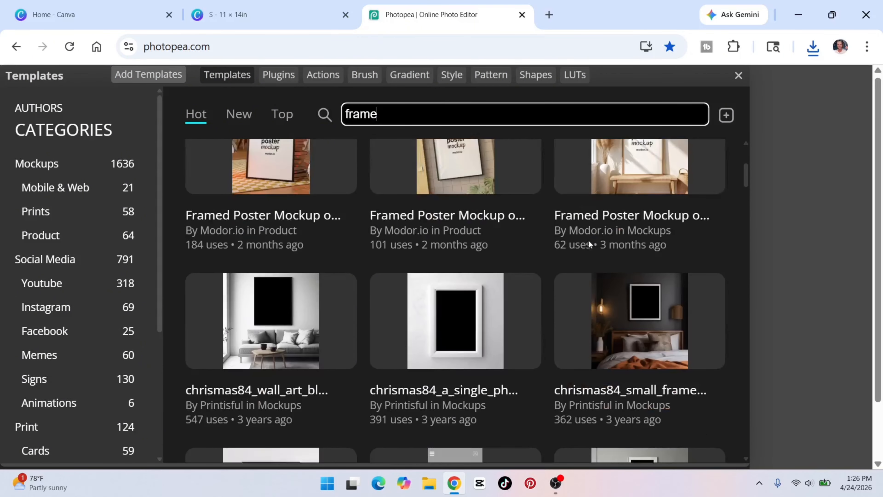
scroll(498, 238, down, 2)
scroll(499, 238, down, 3)
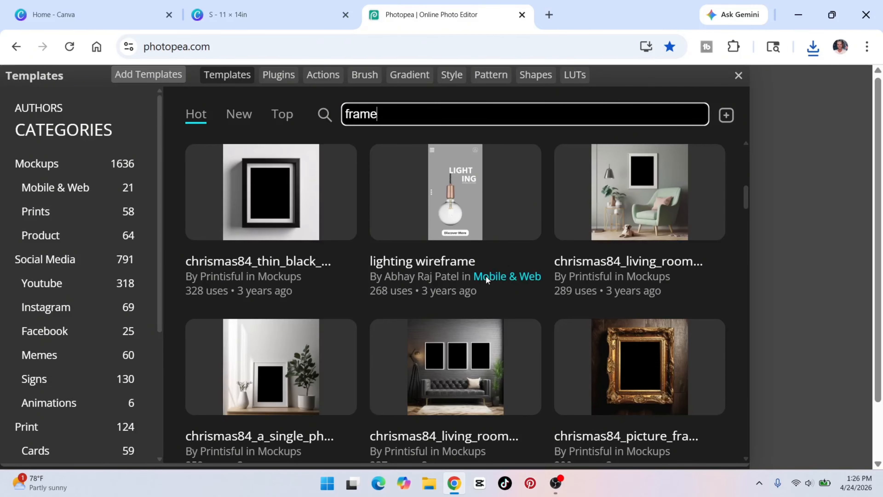
scroll(510, 290, down, 5)
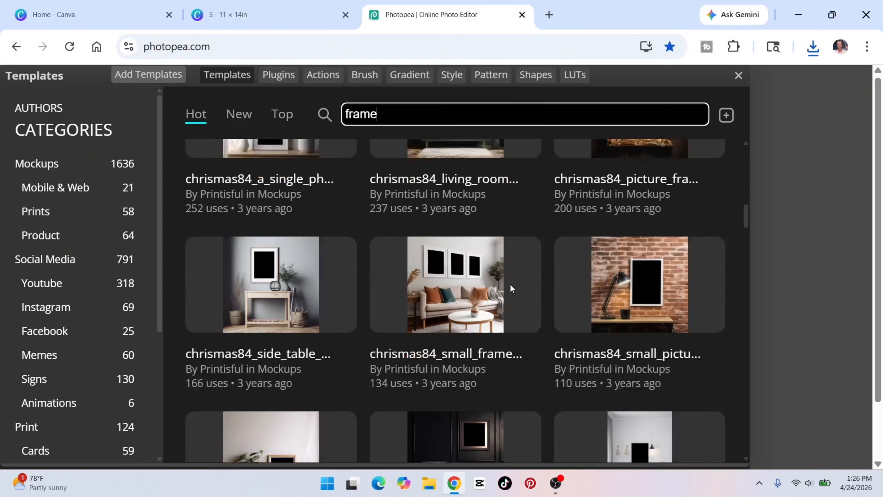
scroll(502, 257, down, 5)
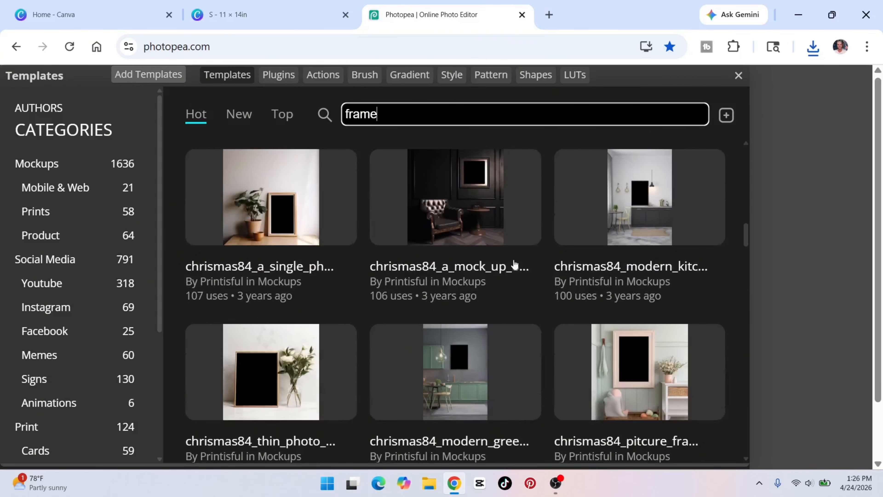
scroll(514, 264, down, 4)
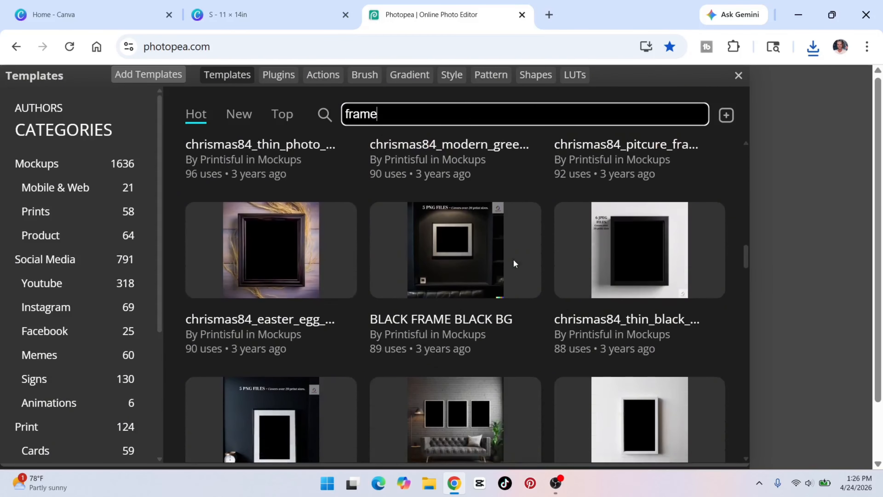
scroll(515, 264, down, 8)
scroll(514, 264, up, 3)
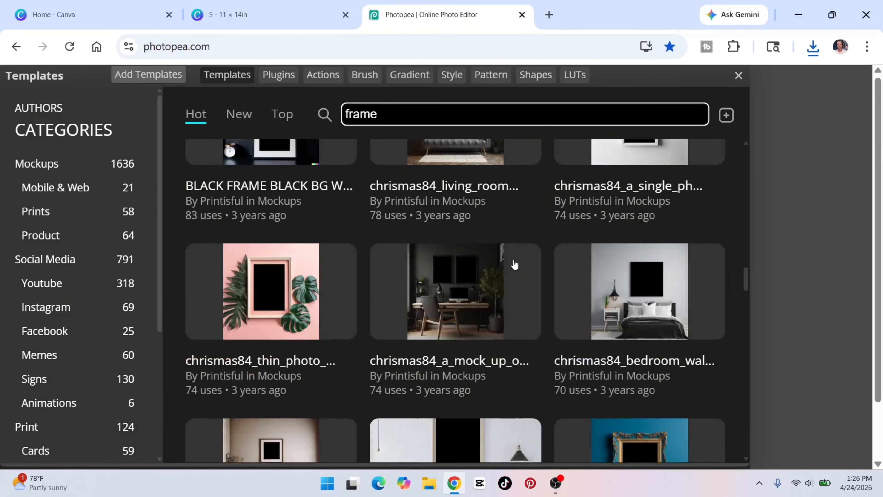
scroll(515, 263, down, 3)
scroll(514, 264, up, 18)
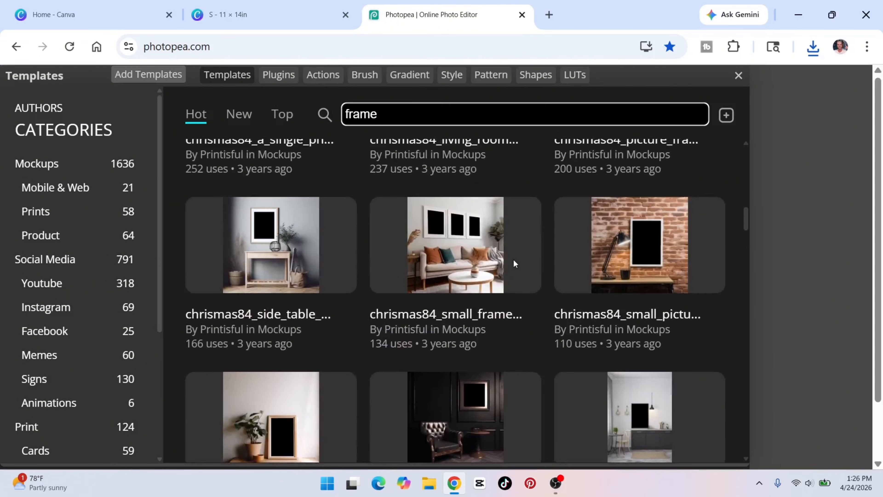
scroll(515, 264, up, 10)
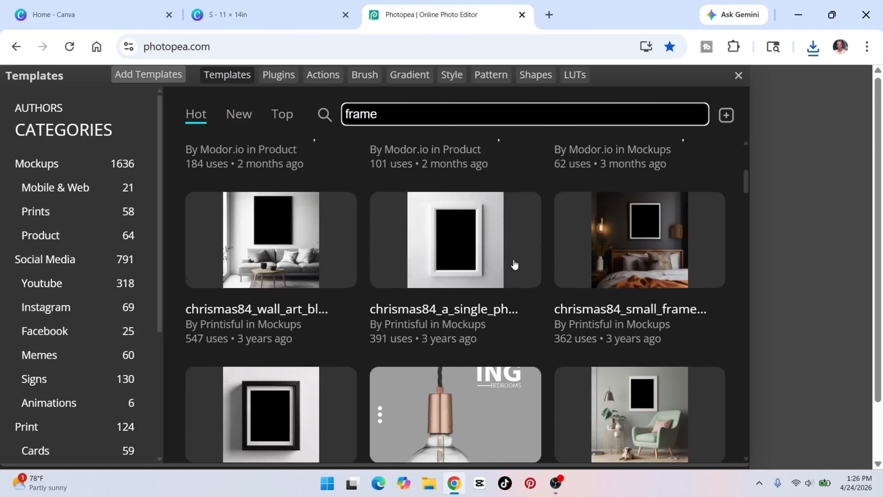
scroll(514, 265, down, 3)
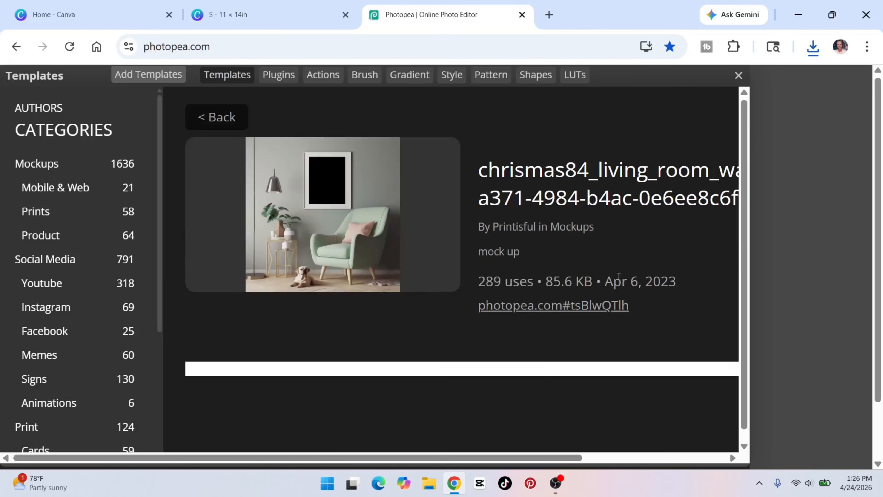
click(618, 279)
click(556, 305)
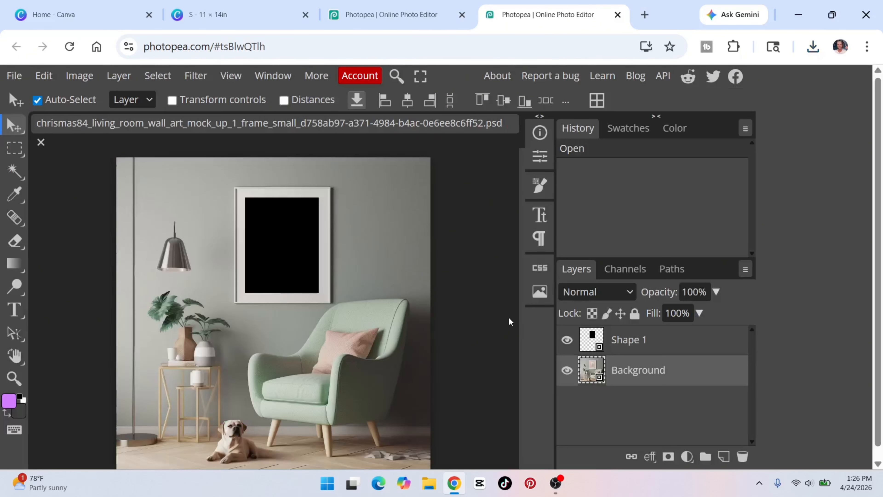
Step: Open the Shape 1 smart object's contents and place the downloaded S (42) PNG print in it
scroll(435, 285, up, 1)
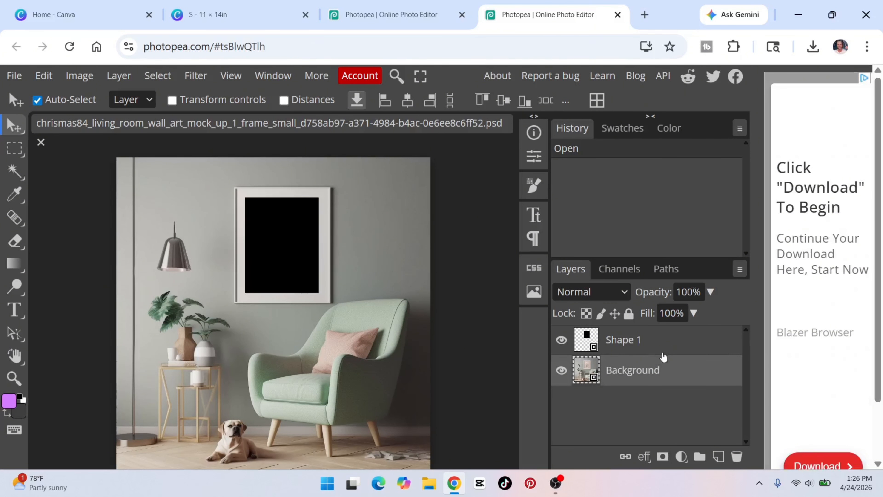
double_click(587, 340)
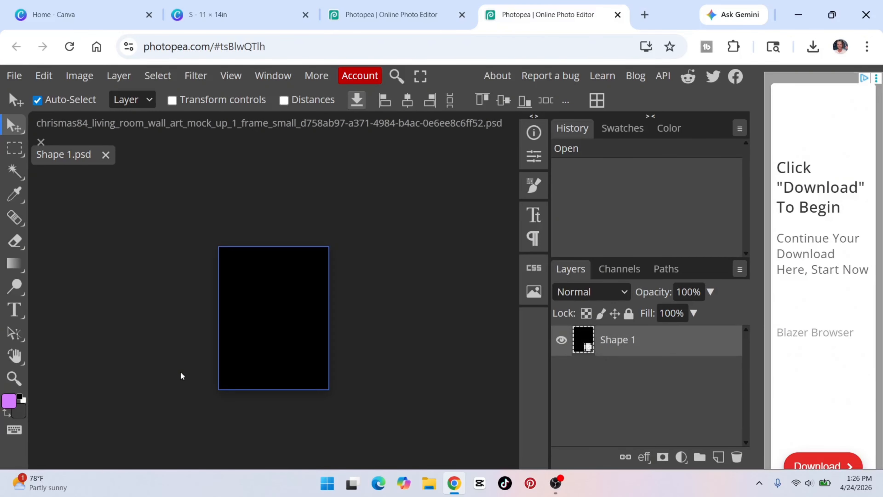
click(13, 77)
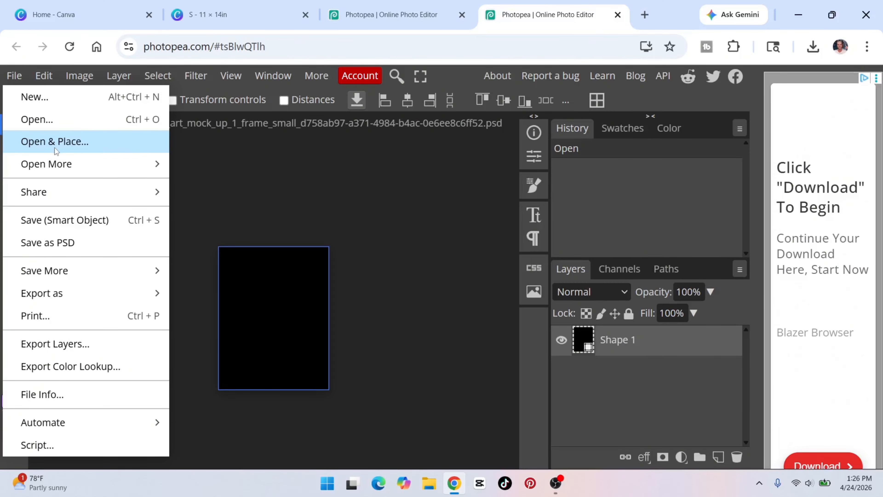
click(84, 141)
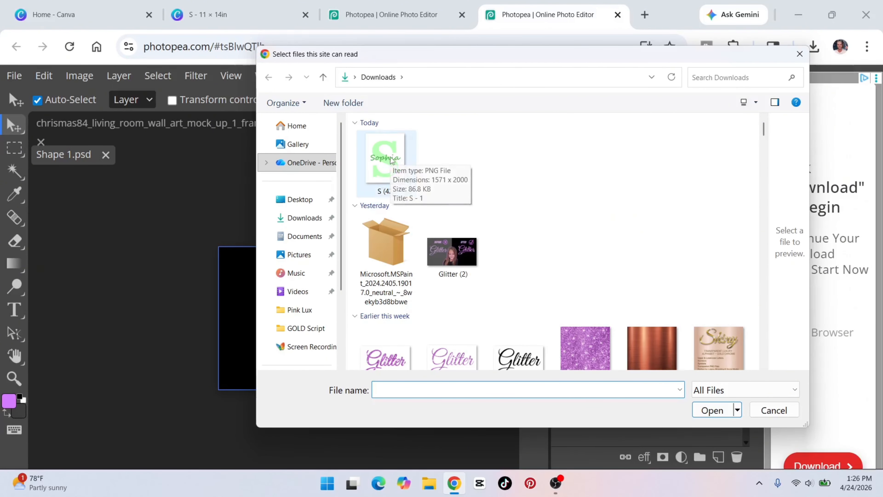
double_click(390, 158)
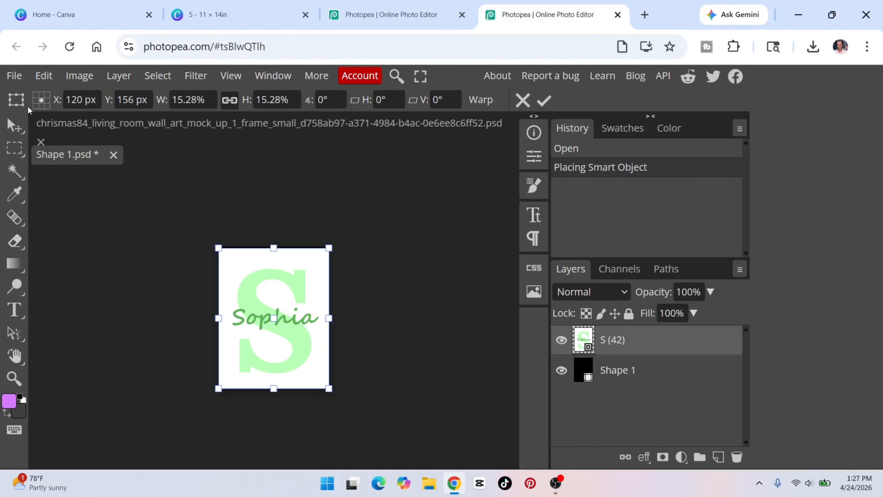
Step: Save the Shape 1 smart object with the placed print and return to the living-room mockup document
click(16, 77)
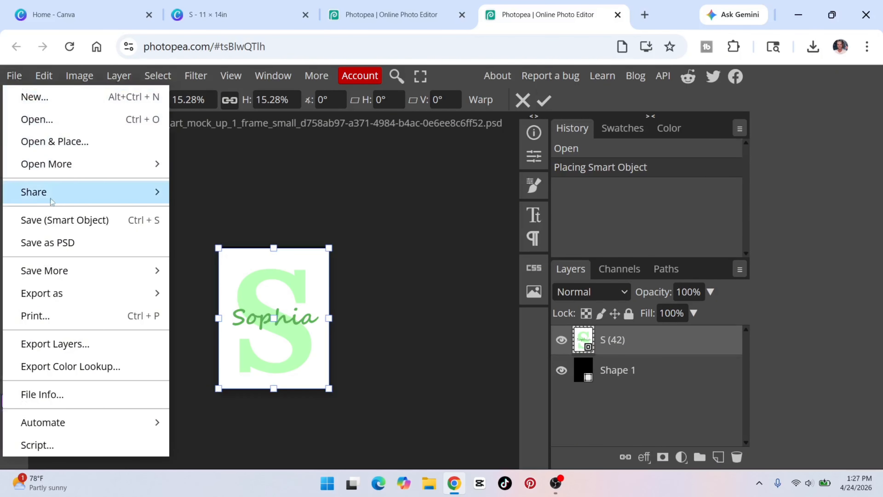
click(49, 221)
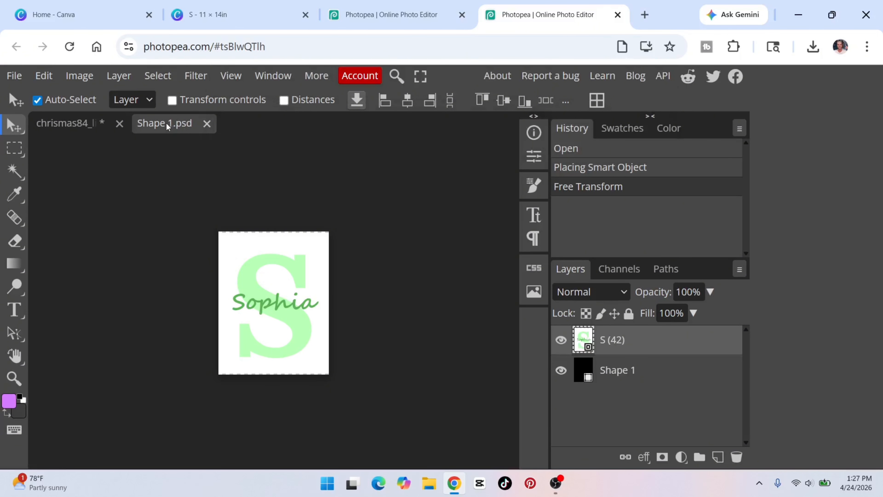
click(49, 123)
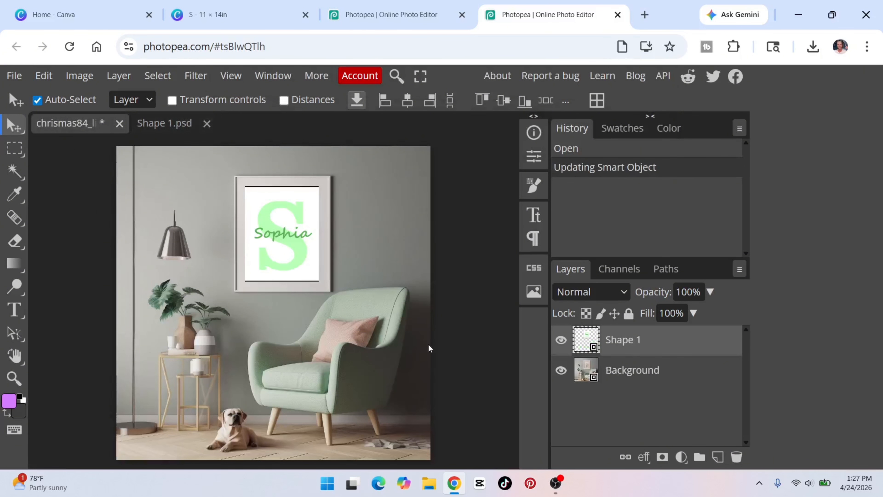